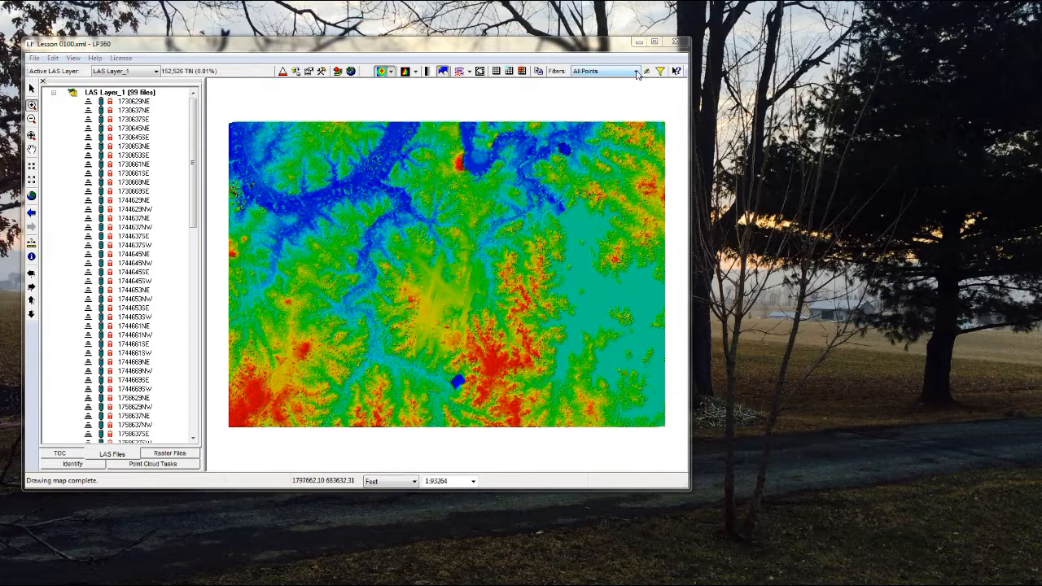
Apply the Ground and Canopy point filters to the map in turn, and return the filter to All Points
left_click(638, 72)
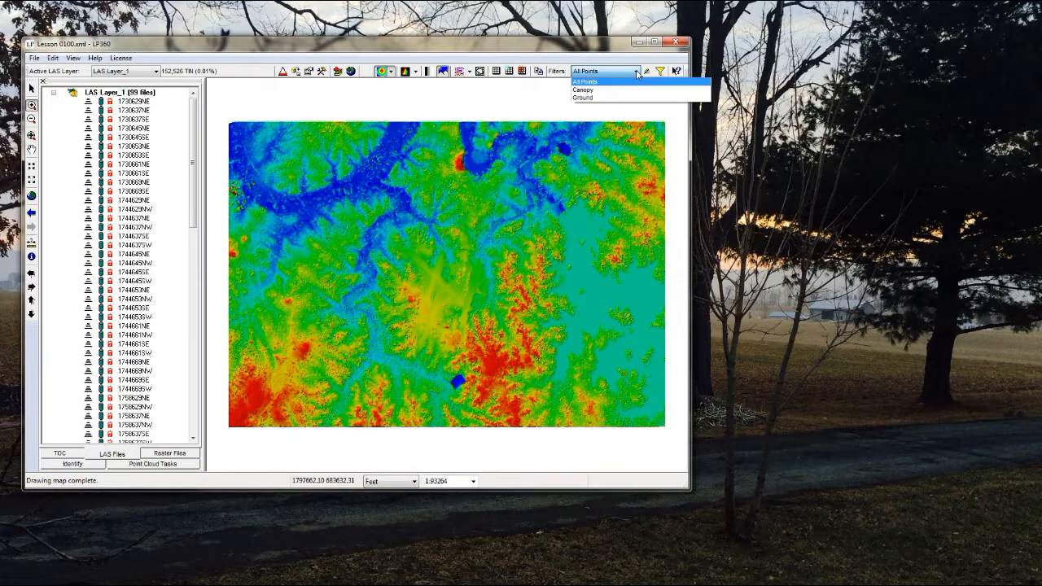
left_click(601, 99)
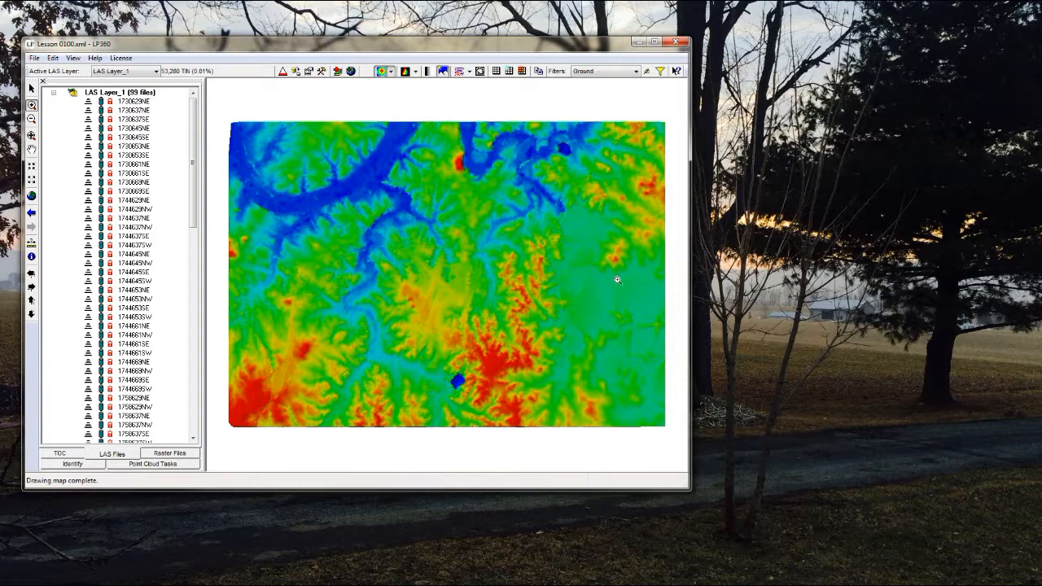
left_click(636, 72)
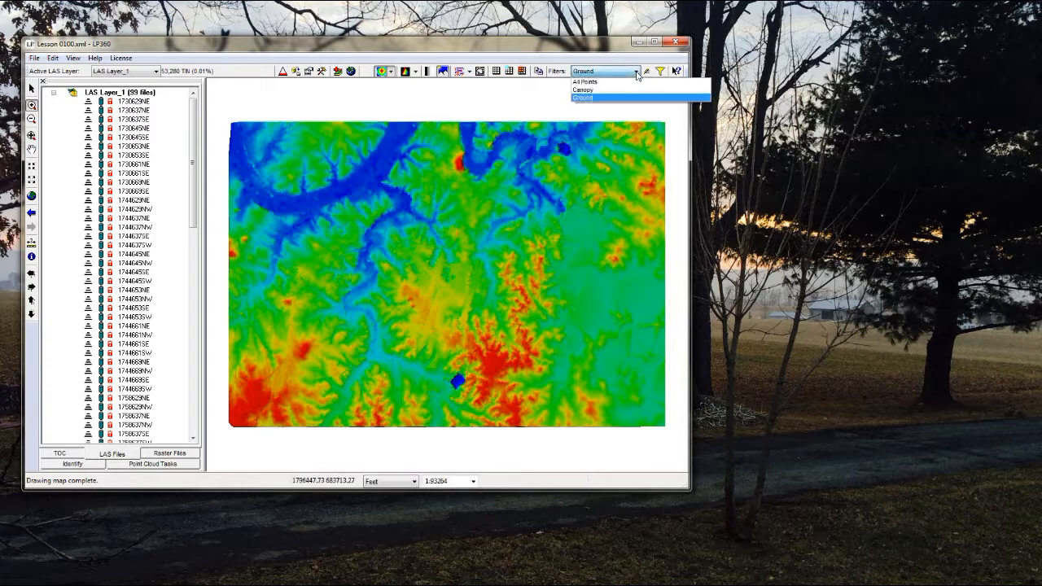
left_click(614, 96)
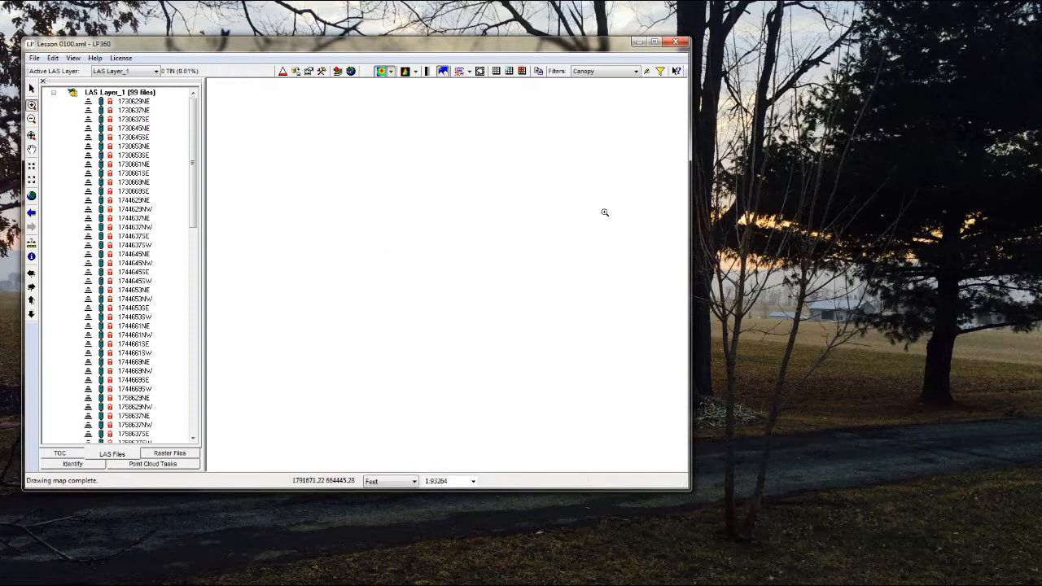
left_click(636, 72)
left_click(598, 82)
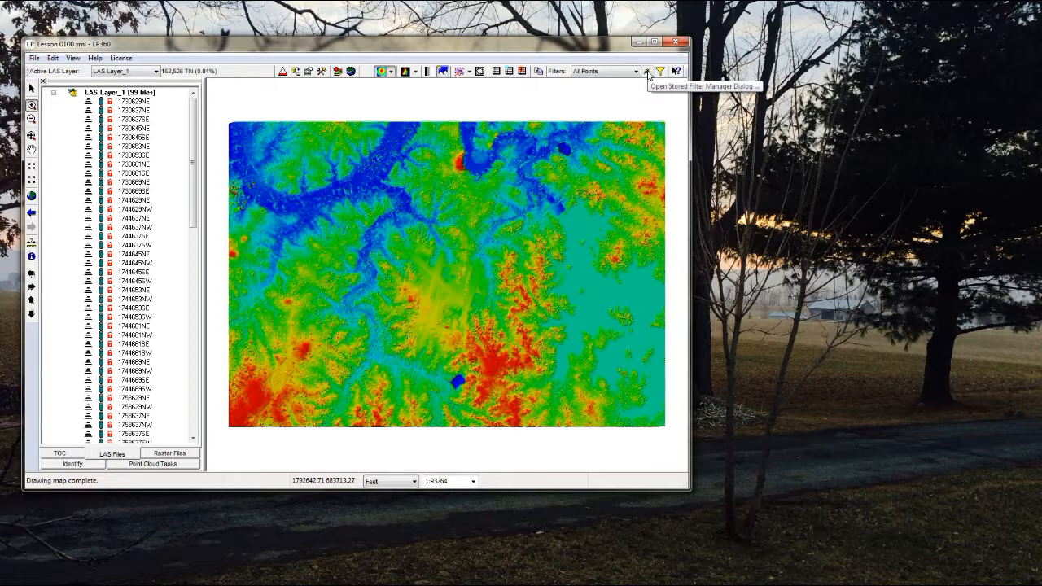
Examine the classification settings of the stored Canopy filter in the filter manager and leave them without changes
left_click(647, 71)
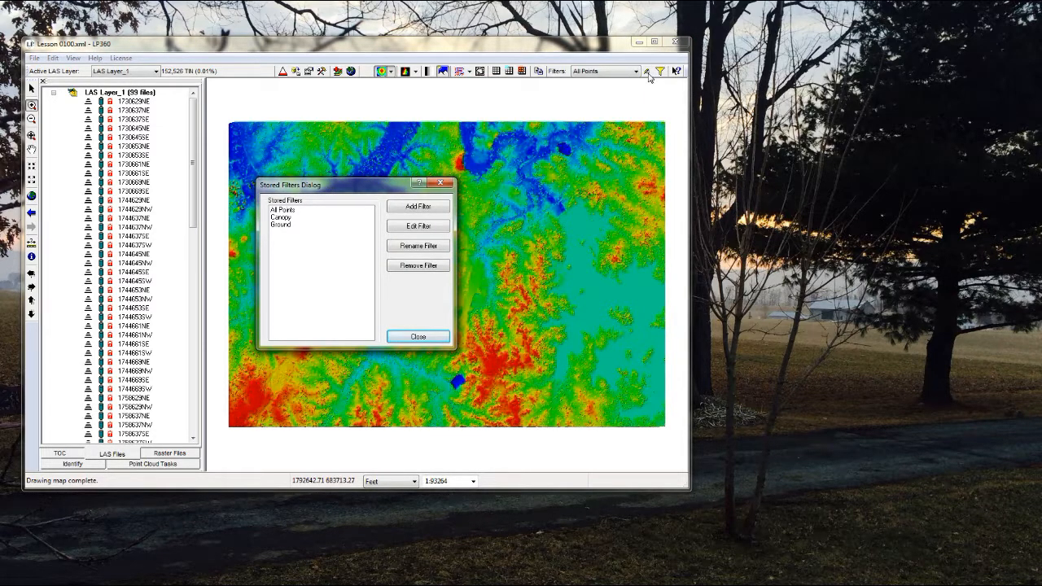
left_click_drag(373, 187, 512, 169)
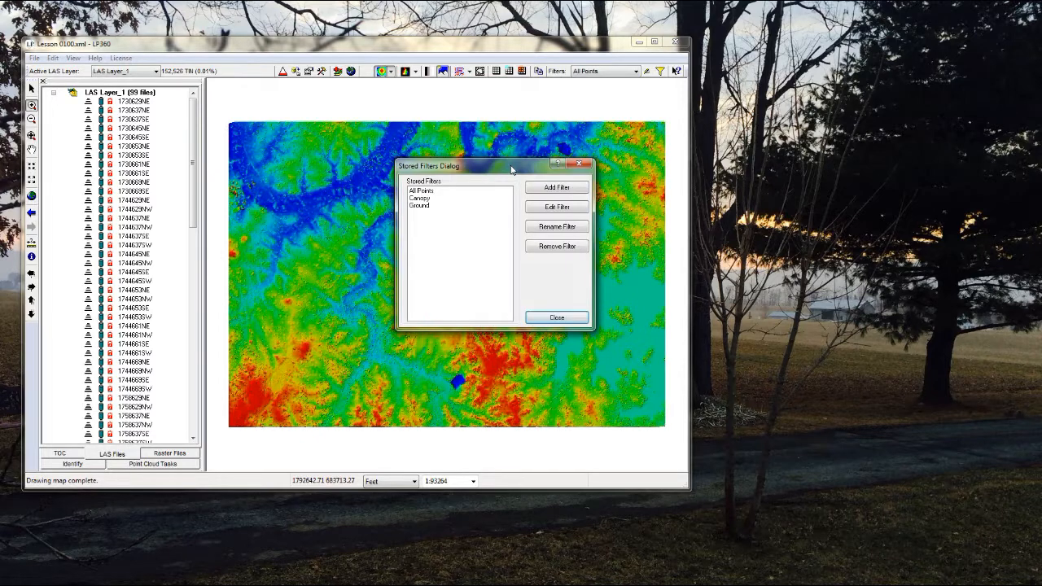
left_click(424, 199)
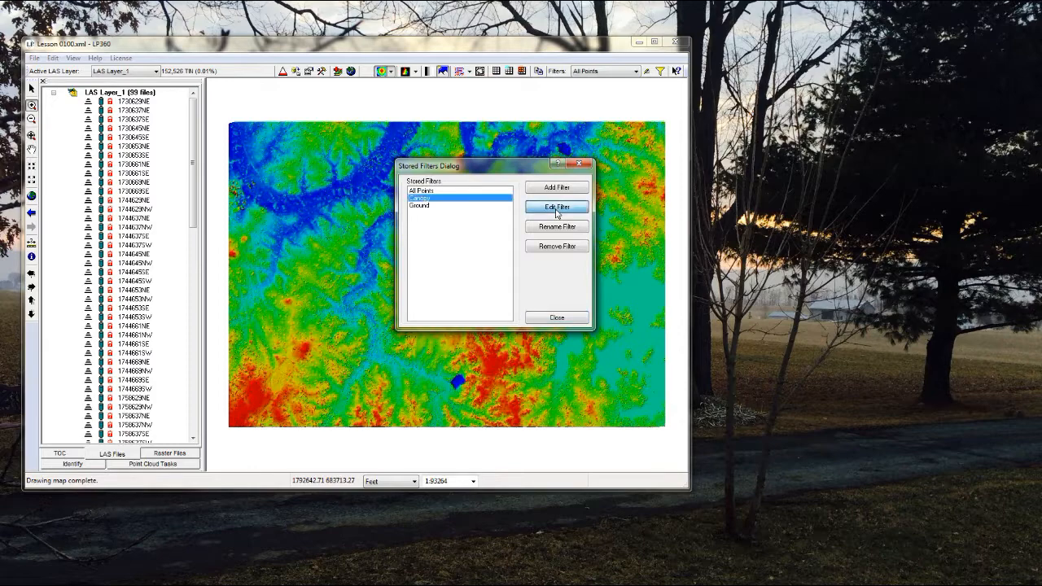
left_click_drag(0, 196, 807, 142)
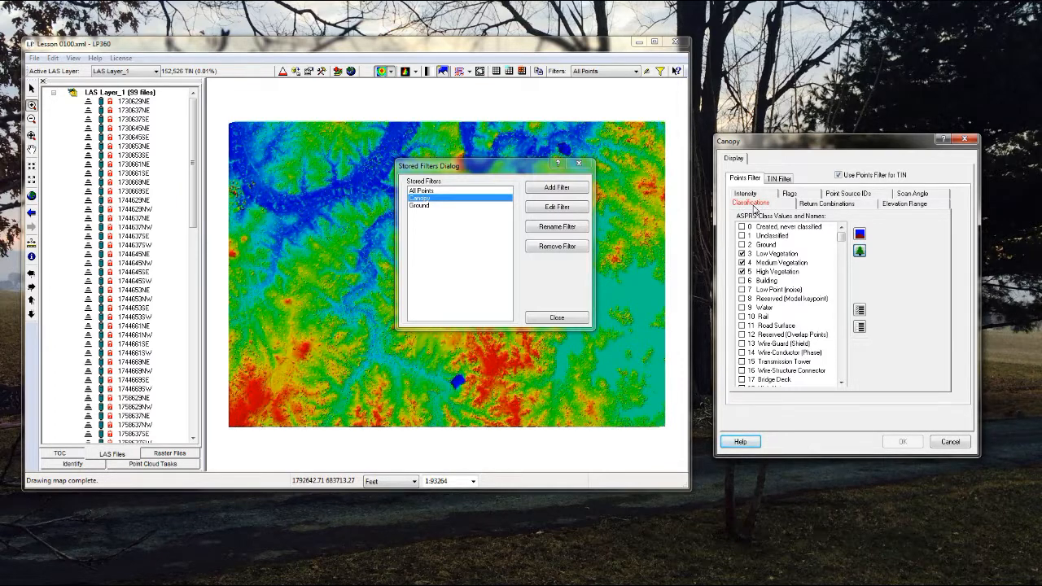
left_click(949, 444)
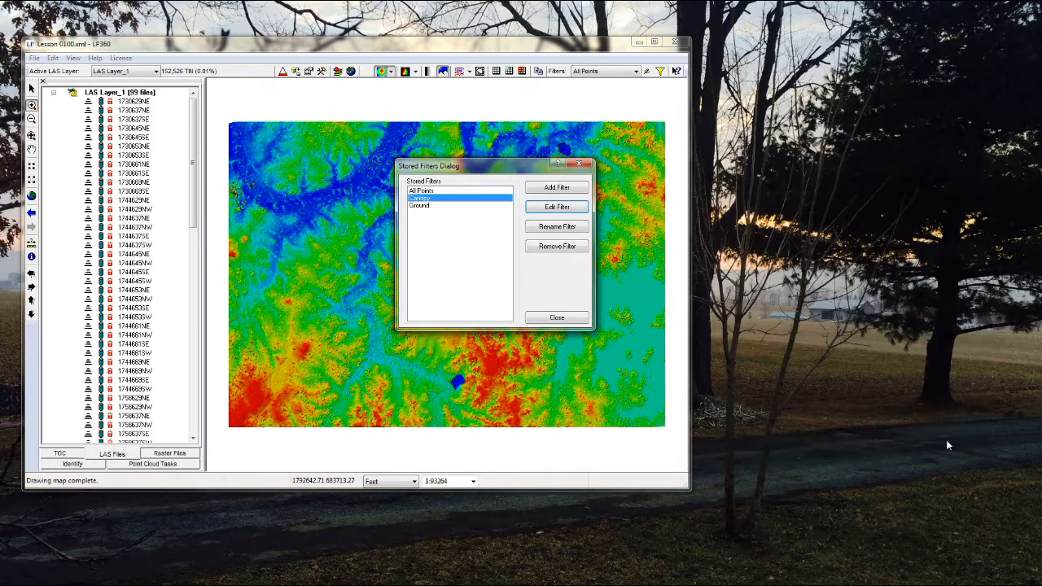
Add a stored filter named "test" and set its return combinations to First of Many Returns
left_click(559, 189)
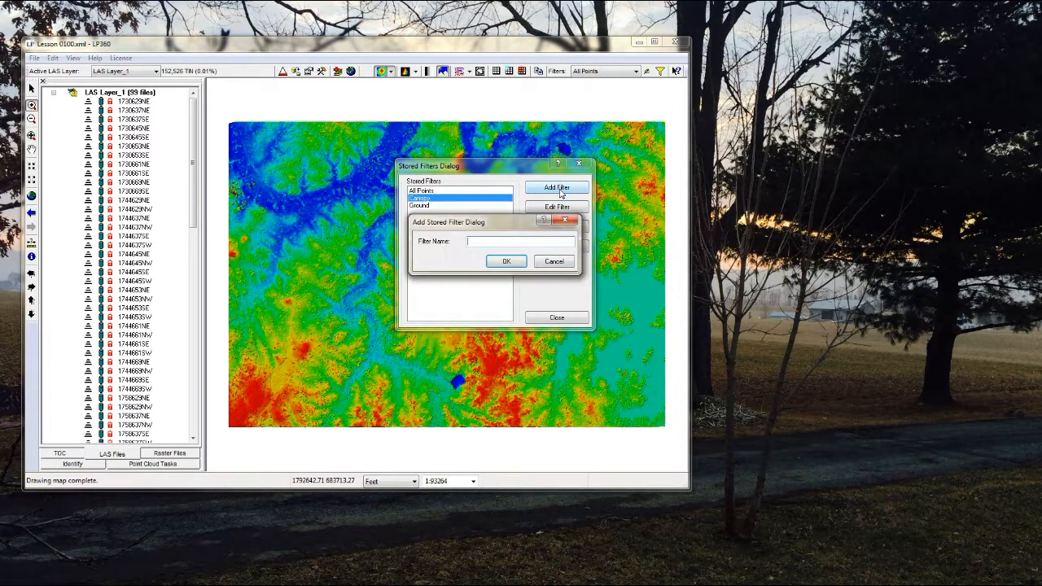
type("tes")
left_click(506, 262)
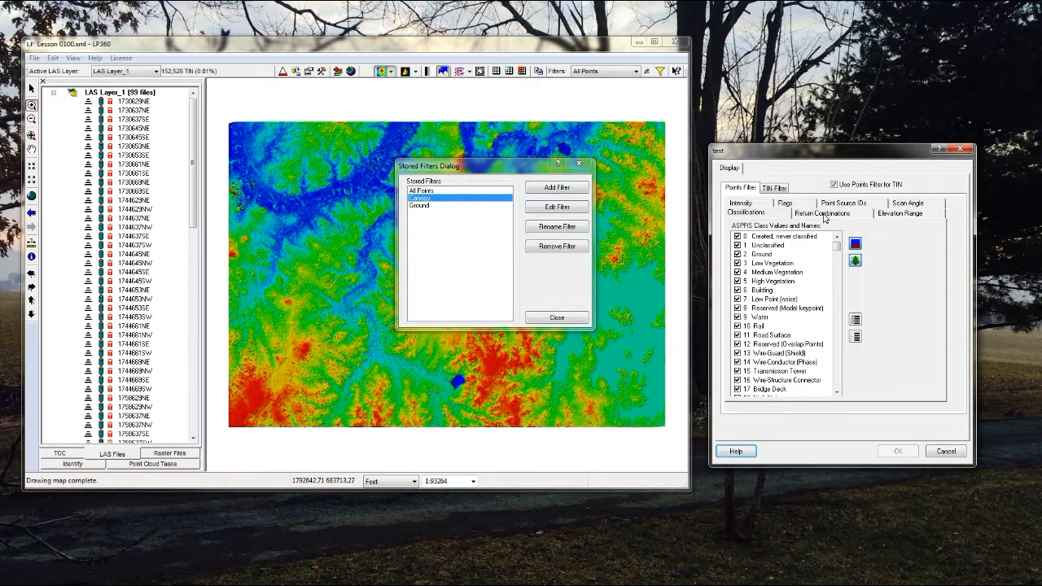
left_click(823, 213)
left_click(824, 228)
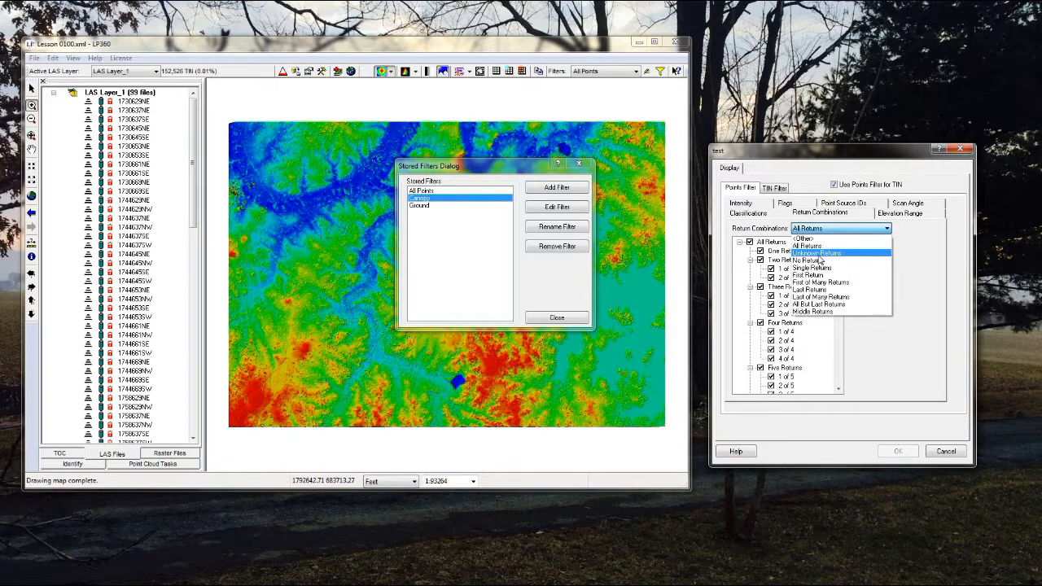
left_click(821, 283)
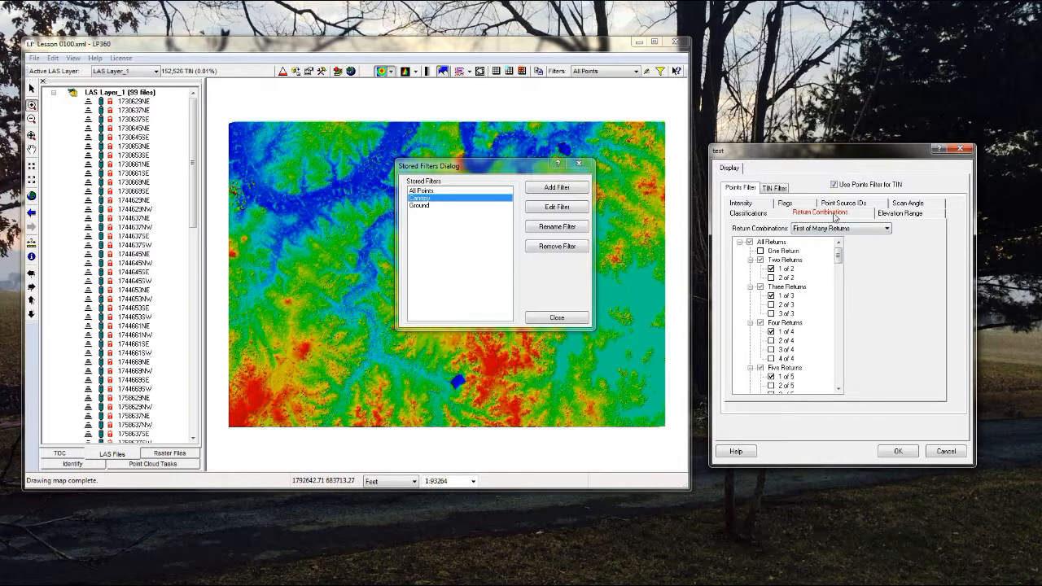
Eliminate points below elevation 200 in the test filter, view its Point Source IDs options and close the settings
left_click(898, 213)
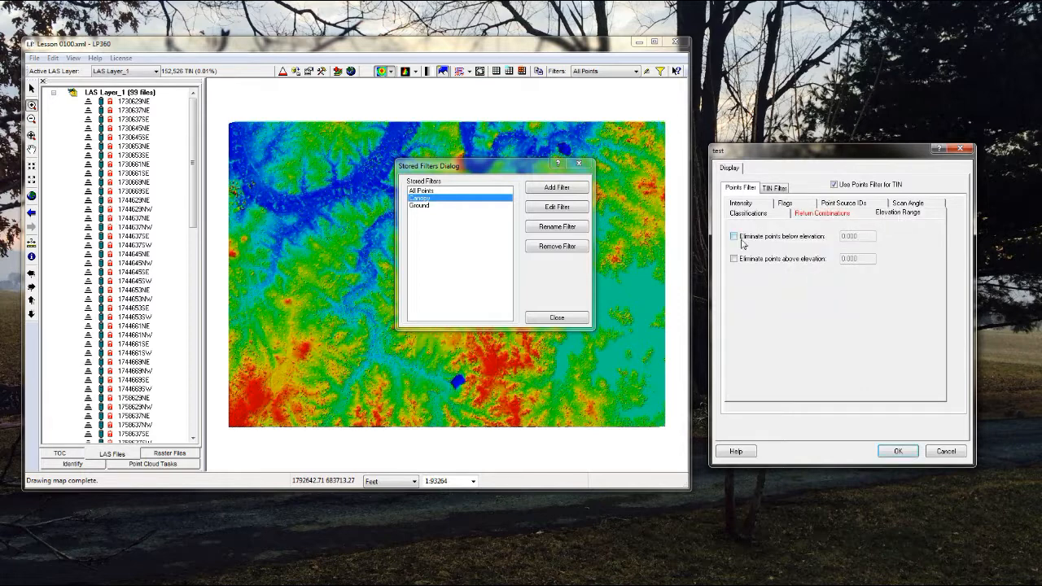
left_click(734, 236)
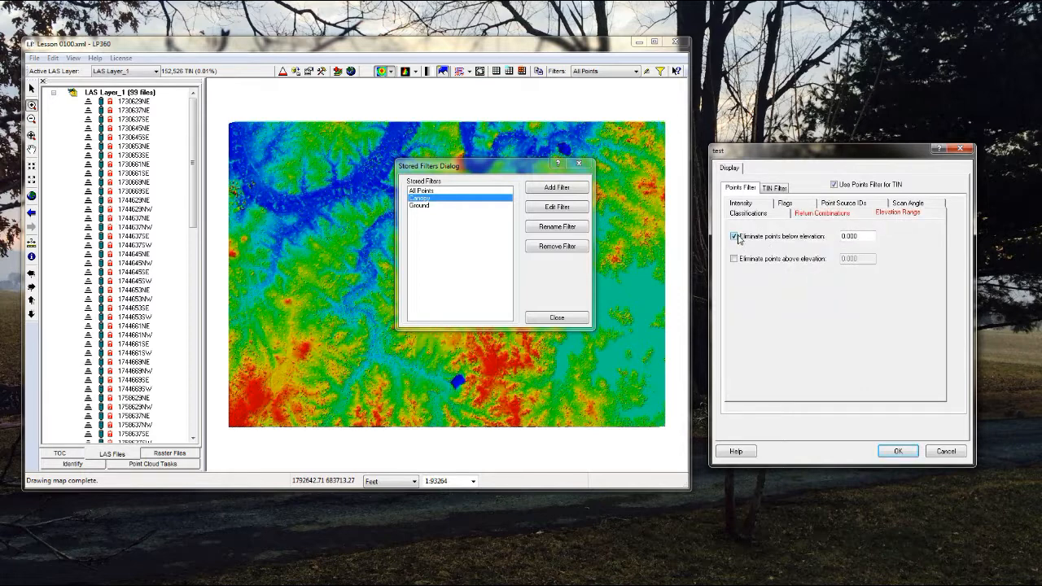
key("Tab")
type("200.00")
left_click(862, 206)
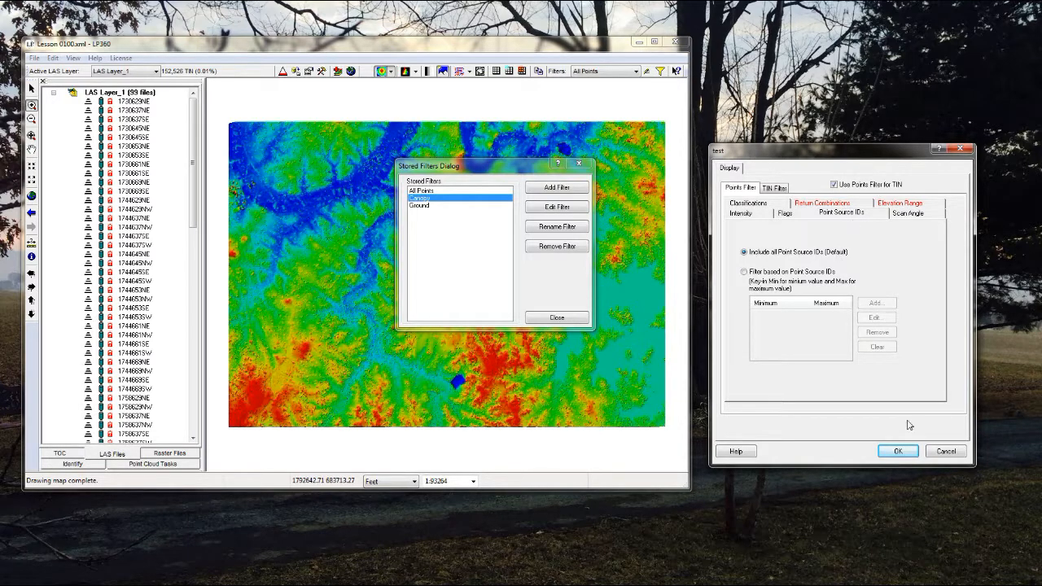
left_click(947, 453)
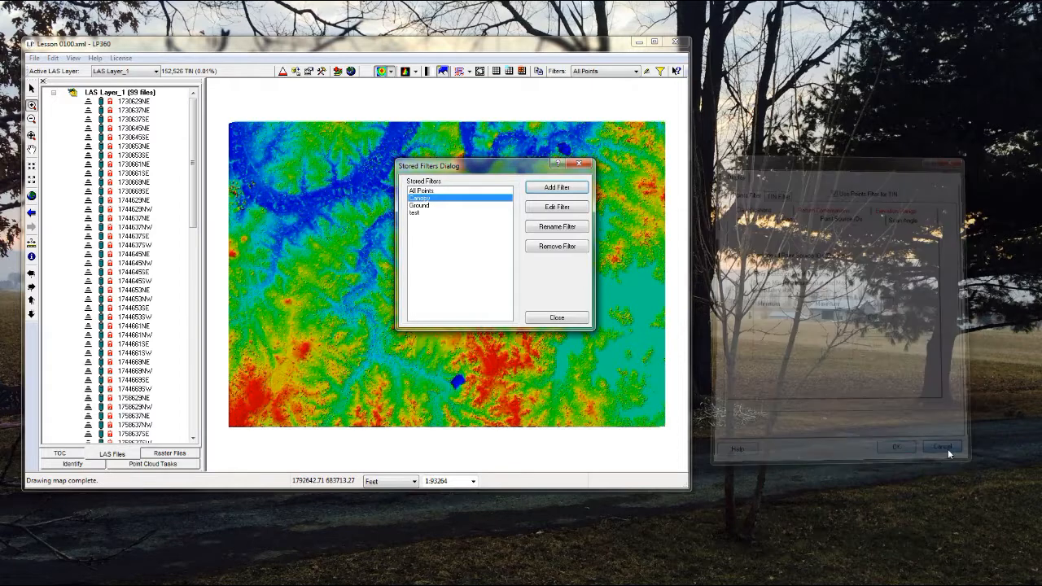
Remove the test filter from the stored filters and close the filter manager
left_click(412, 212)
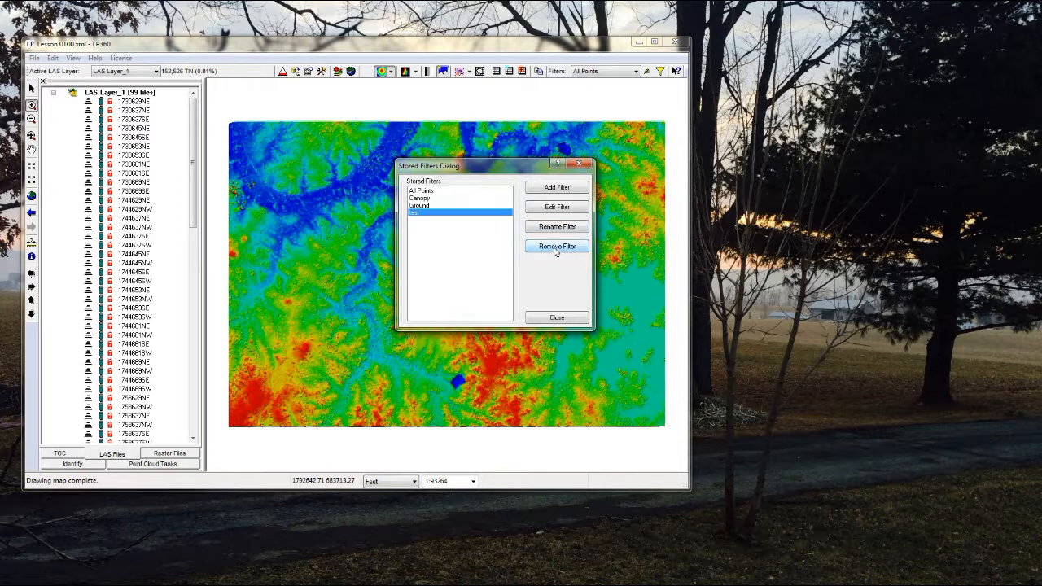
left_click(555, 248)
left_click(497, 269)
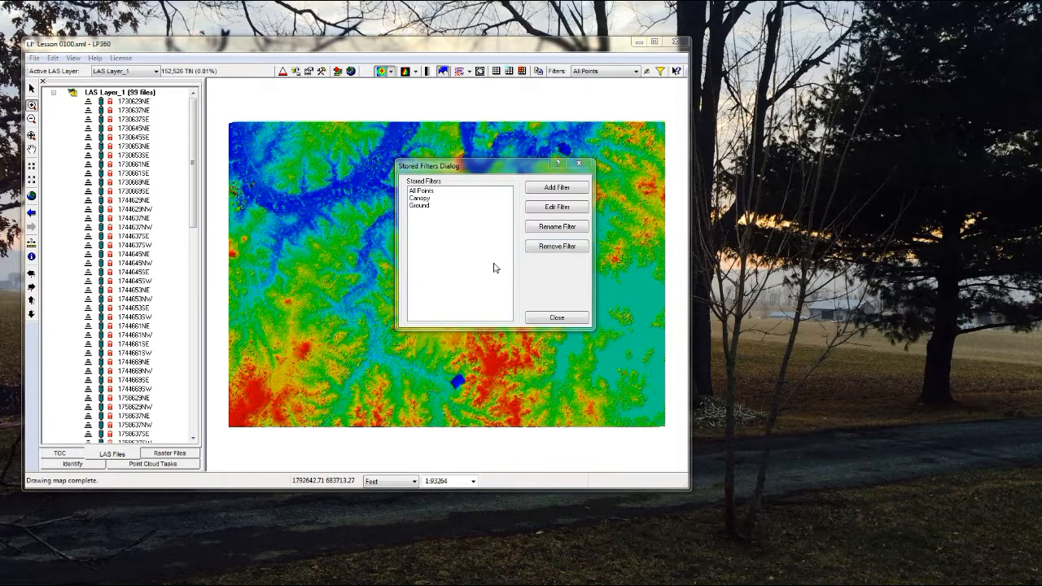
left_click(557, 317)
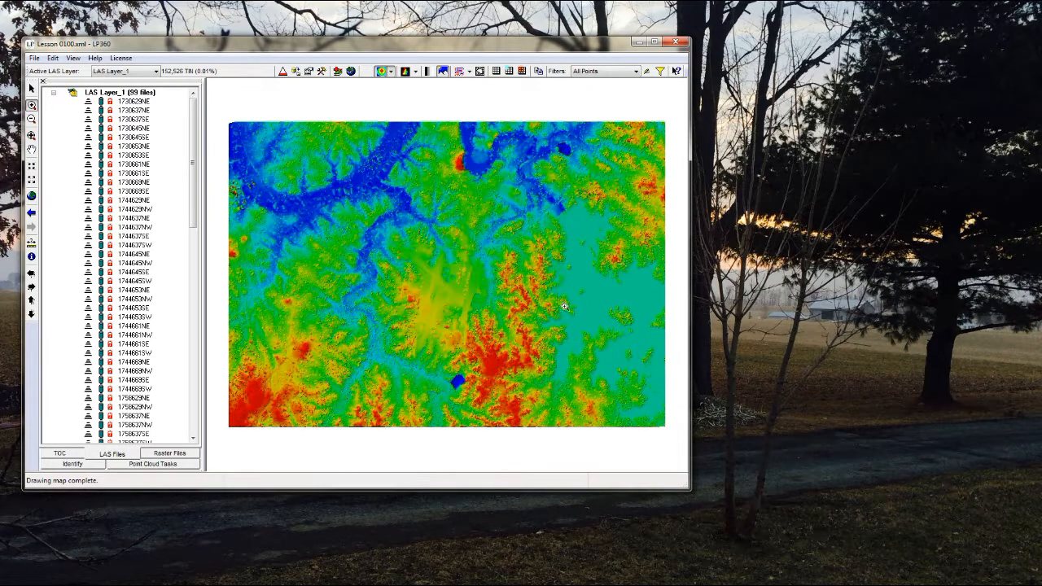
Open the Live View dialog and switch off the TIN surface display so that the map draws only elevation-coloured points
left_click(659, 72)
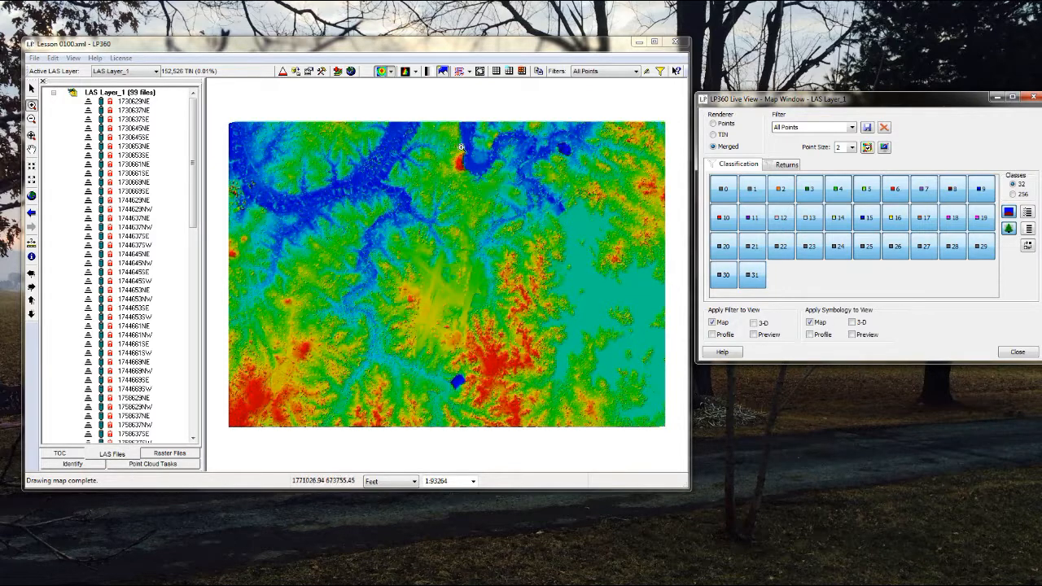
left_click(390, 73)
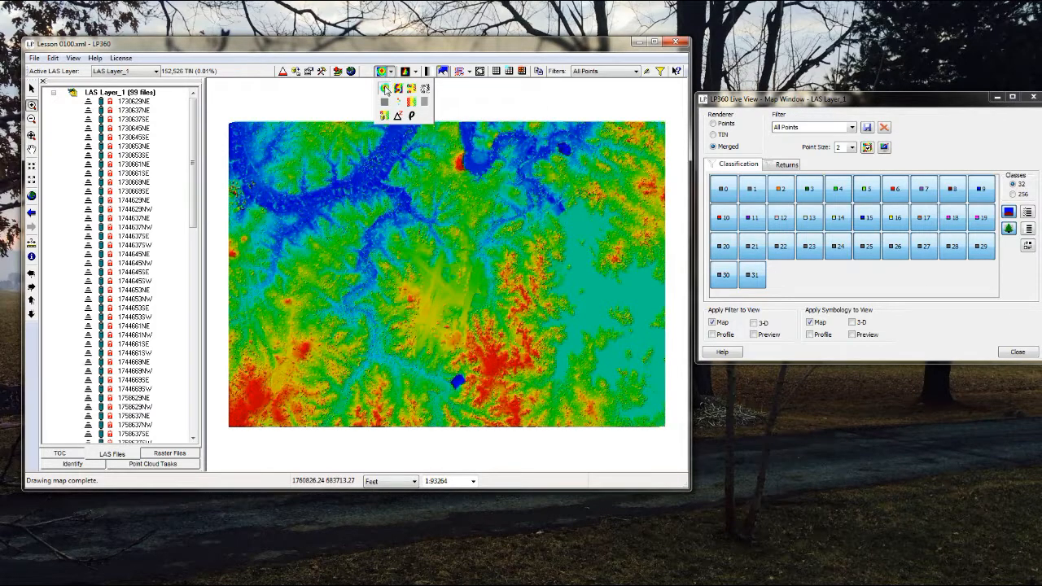
left_click(415, 72)
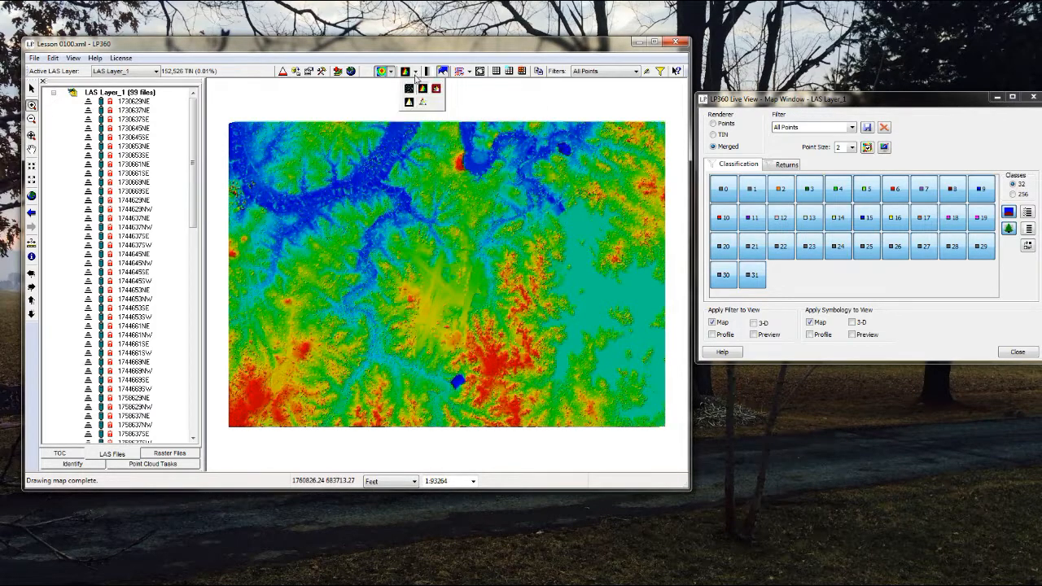
left_click(409, 88)
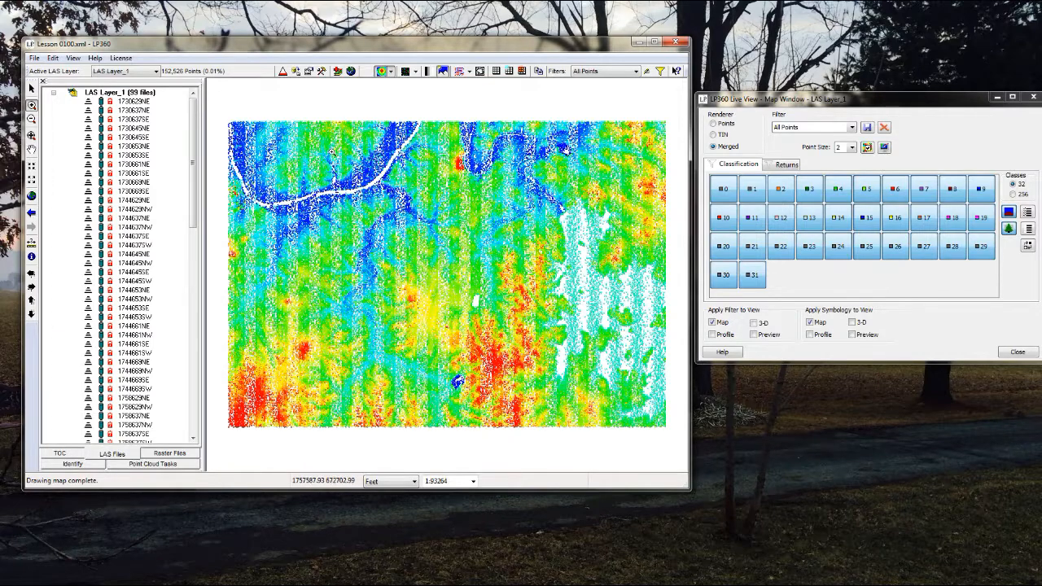
For a close-up area near the river, set the Live View renderer to Points with a point size of 10
left_click_drag(326, 179, 343, 193)
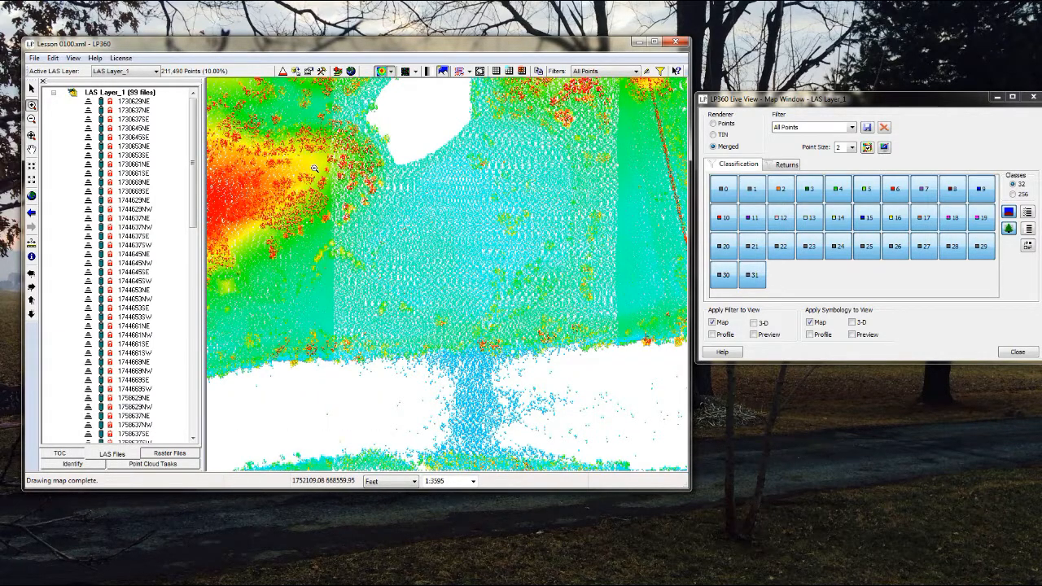
left_click(314, 168)
left_click(408, 248)
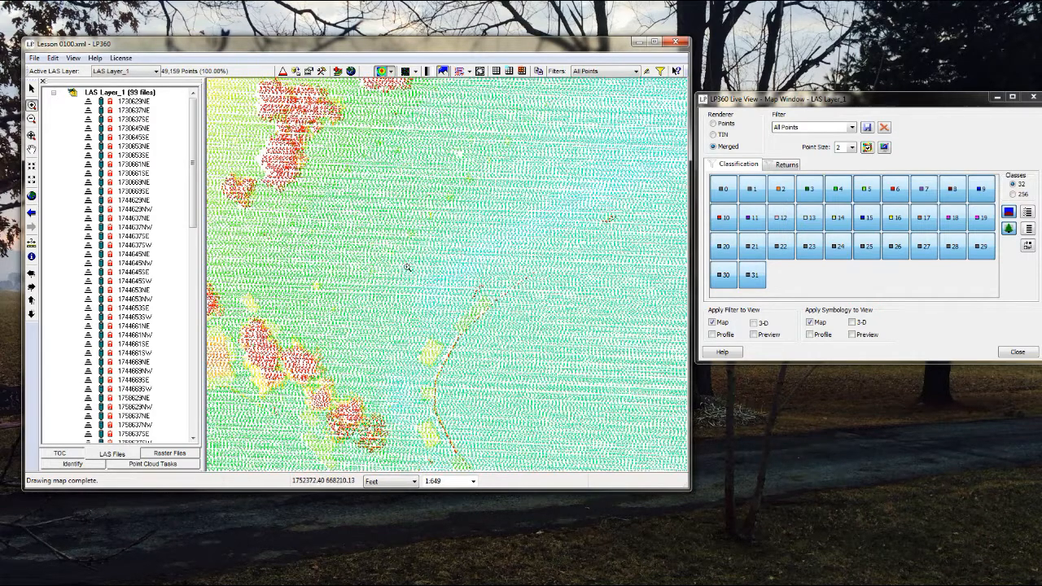
left_click(448, 308)
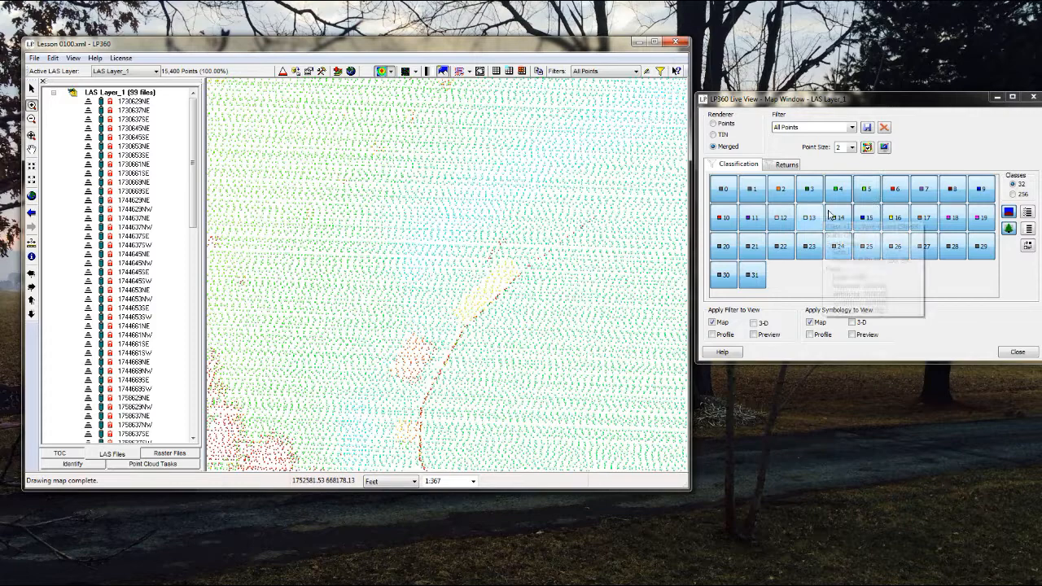
left_click(713, 124)
left_click(850, 148)
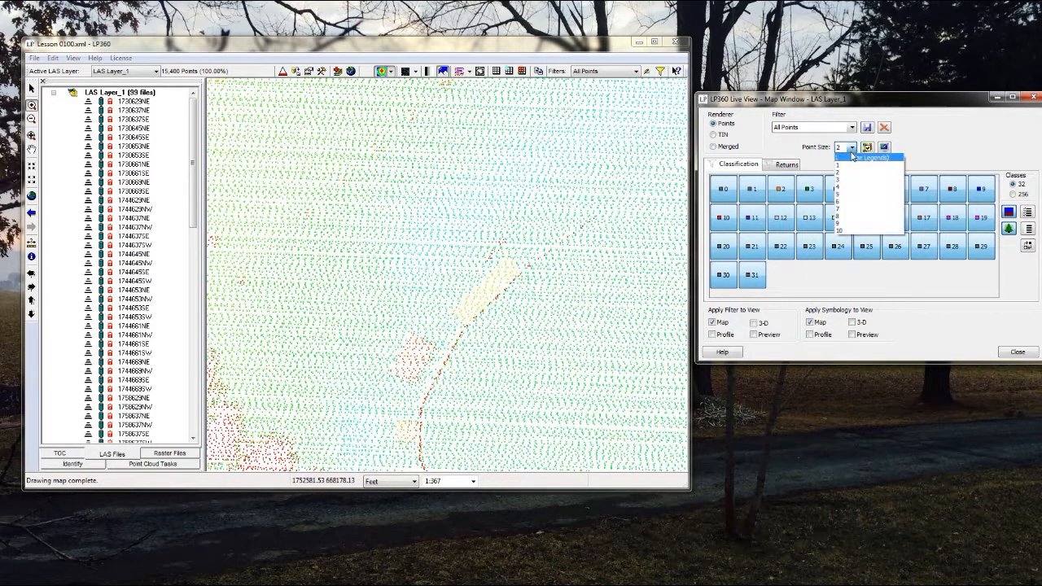
left_click(840, 231)
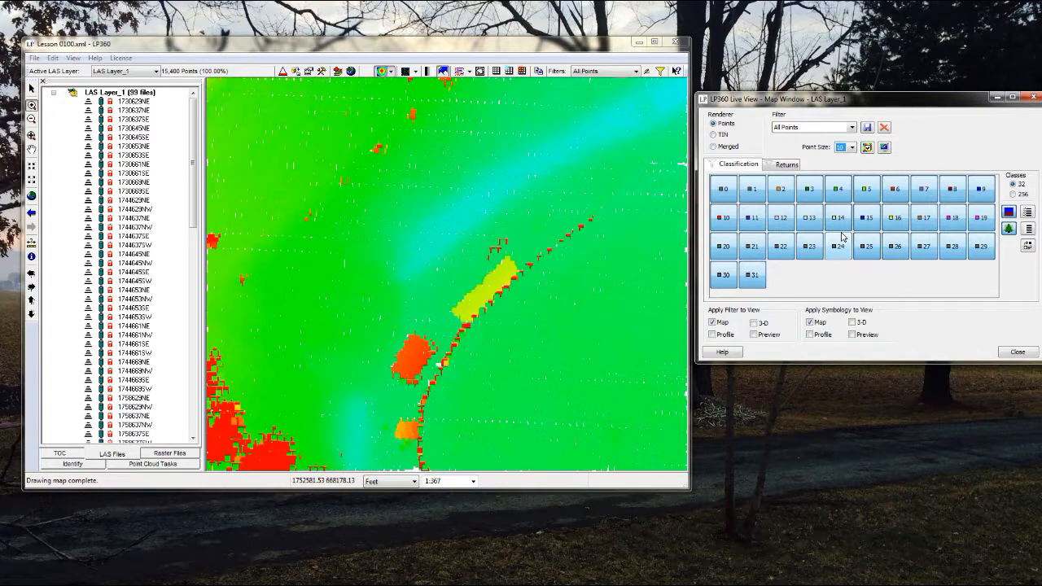
Reduce the Live View point size in stages through 6 and 4 to a finer size
left_click(851, 148)
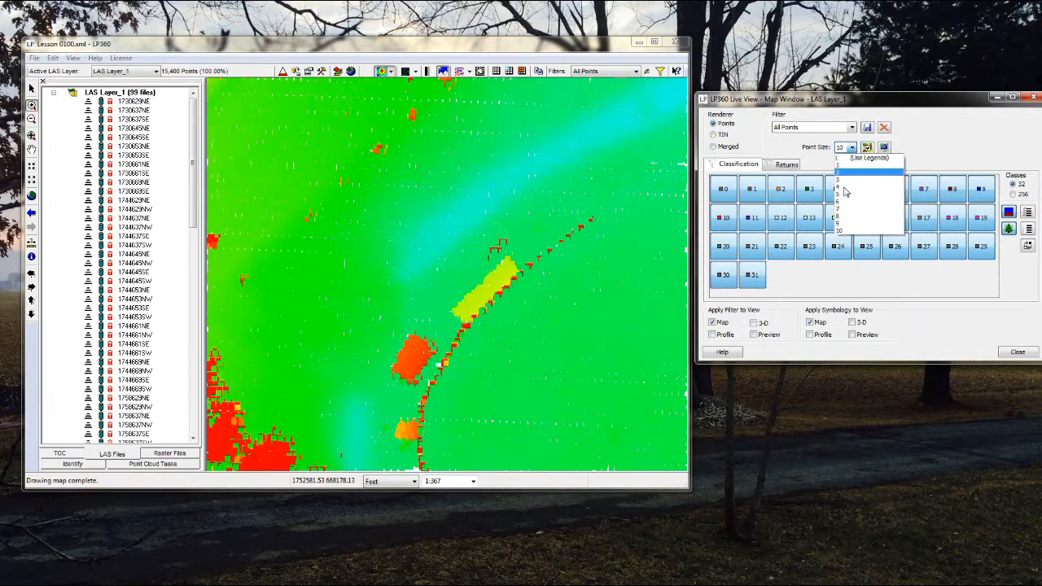
left_click(843, 192)
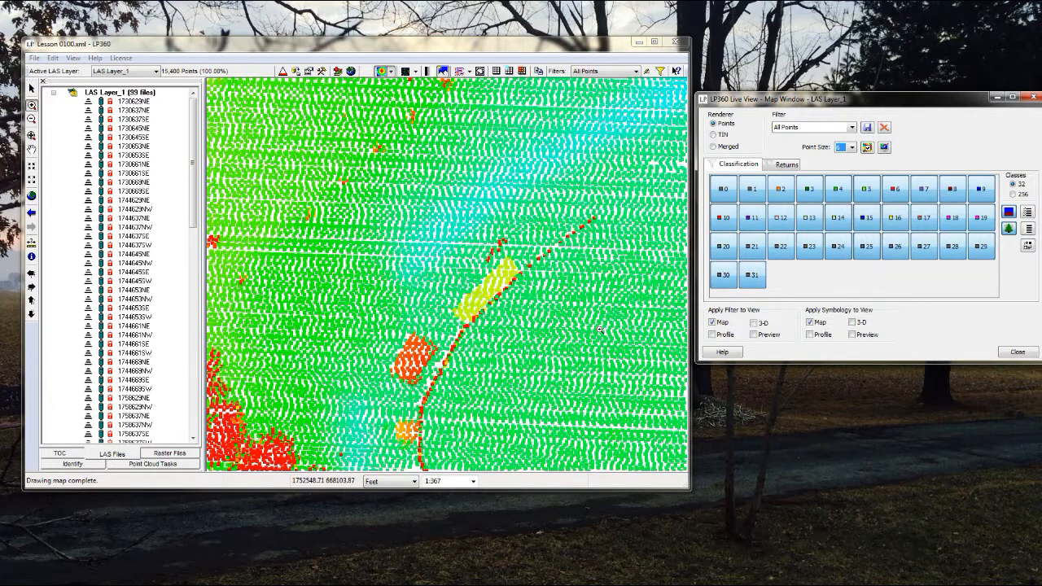
left_click(852, 147)
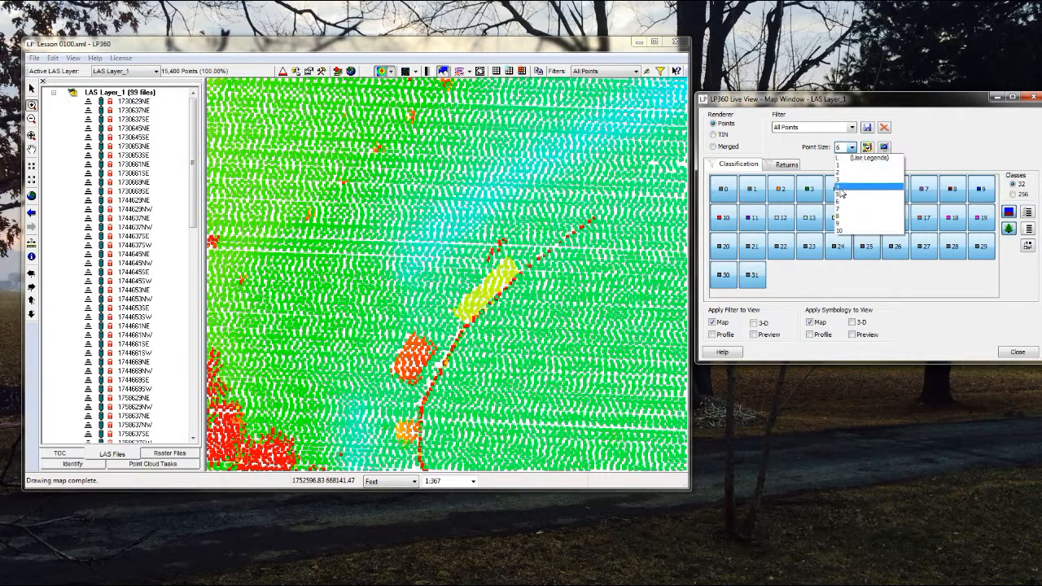
left_click(840, 188)
left_click(852, 149)
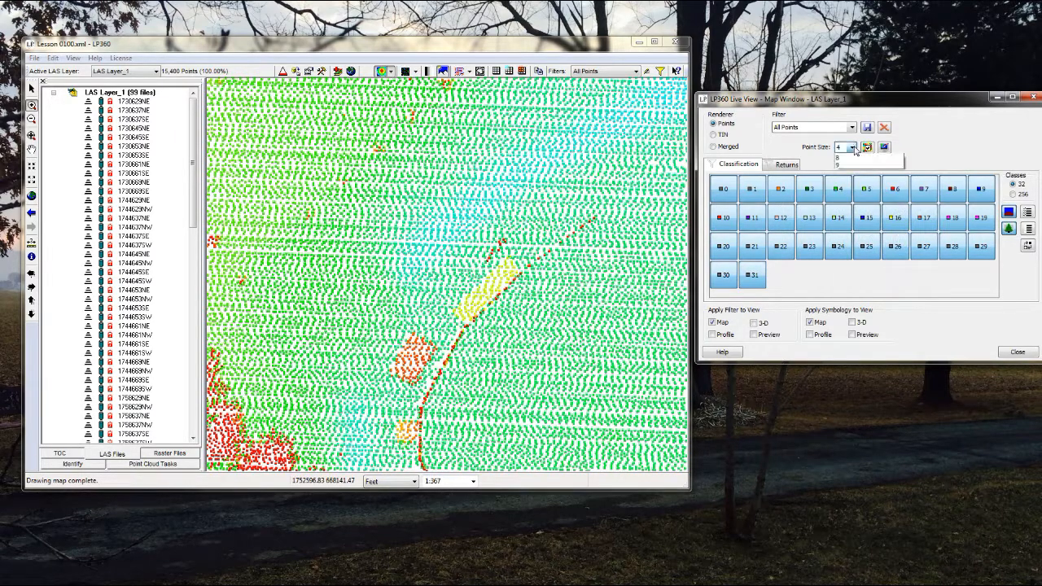
left_click(841, 166)
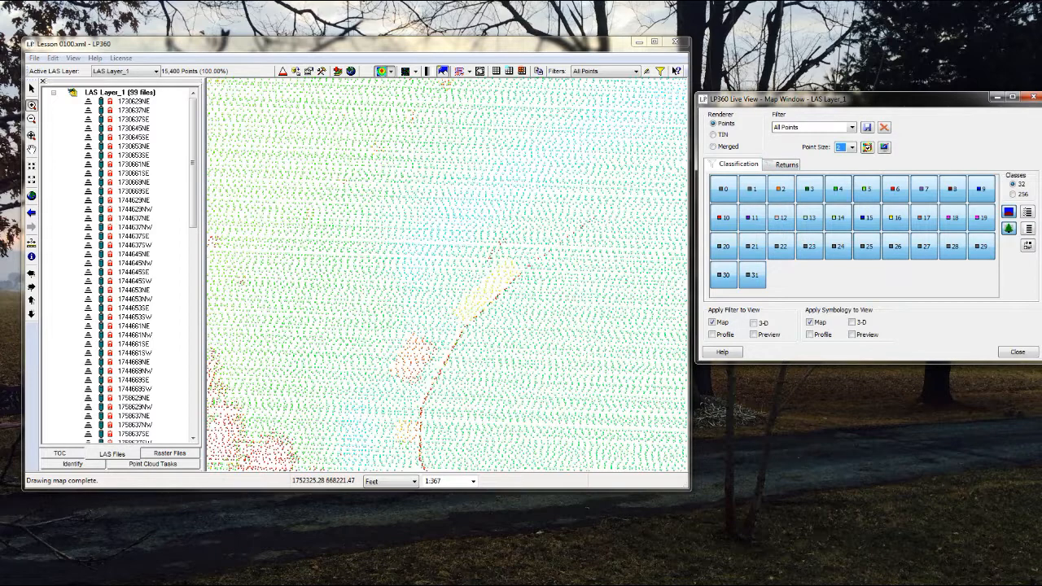